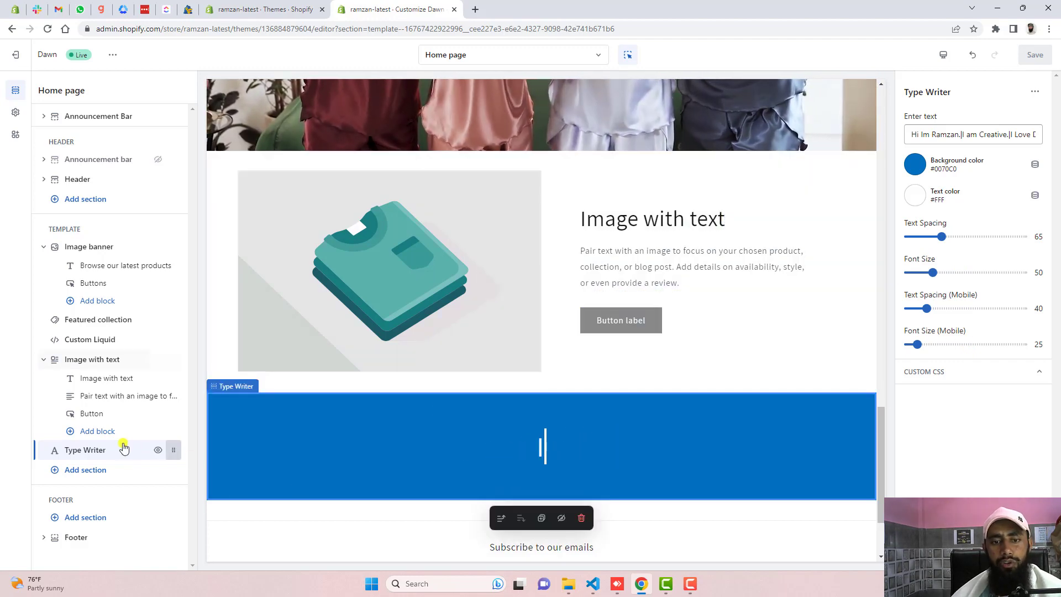
Delete the Type Writer section from the Dawn home page template and save
click(580, 518)
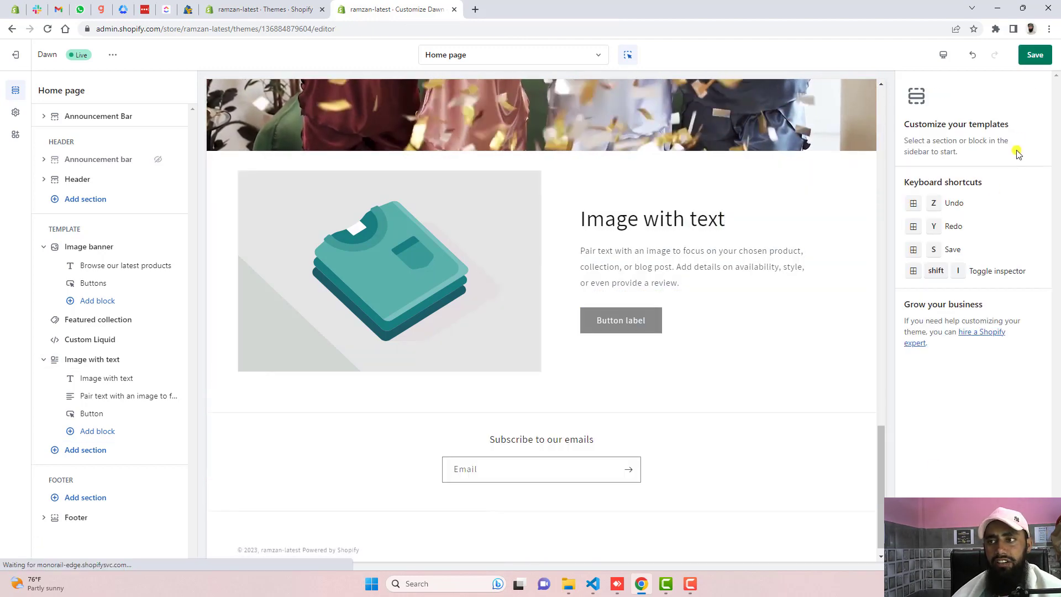
click(1026, 57)
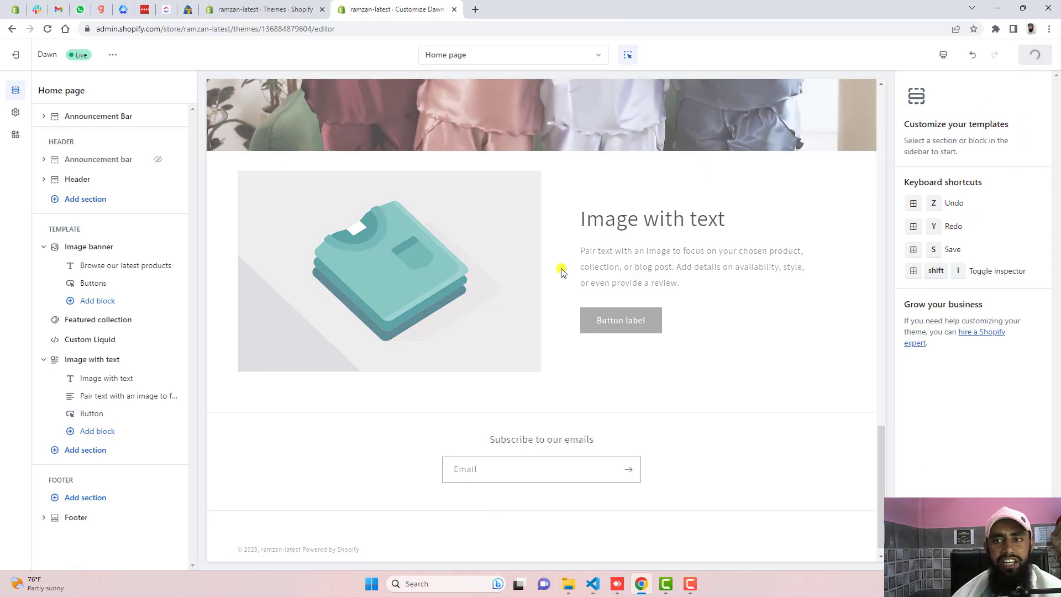
Open the Dawn theme's code editor with Layout and Templates collapsed and Sections expanded
click(265, 9)
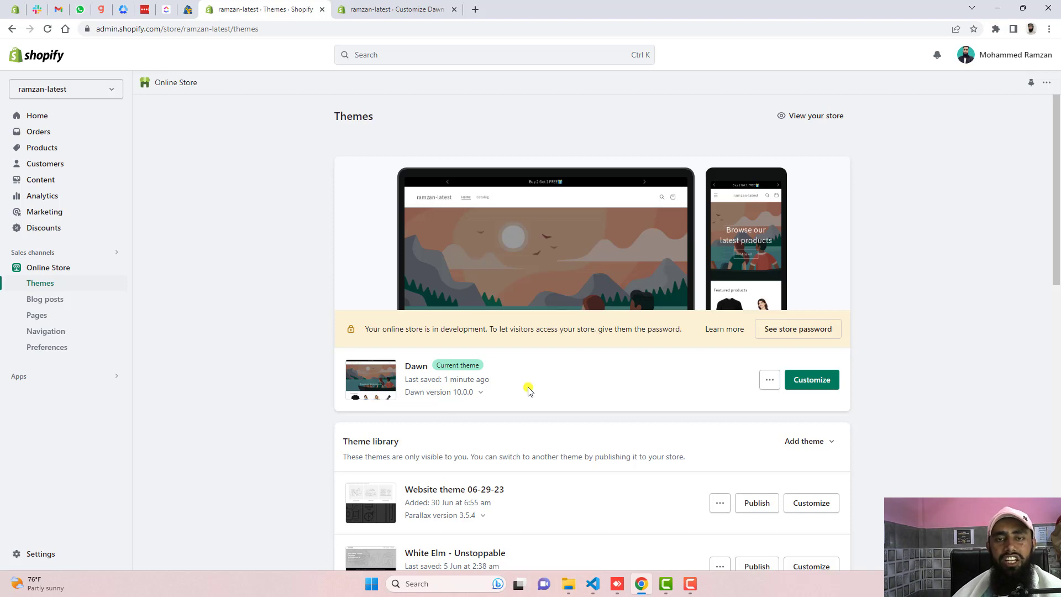
click(776, 381)
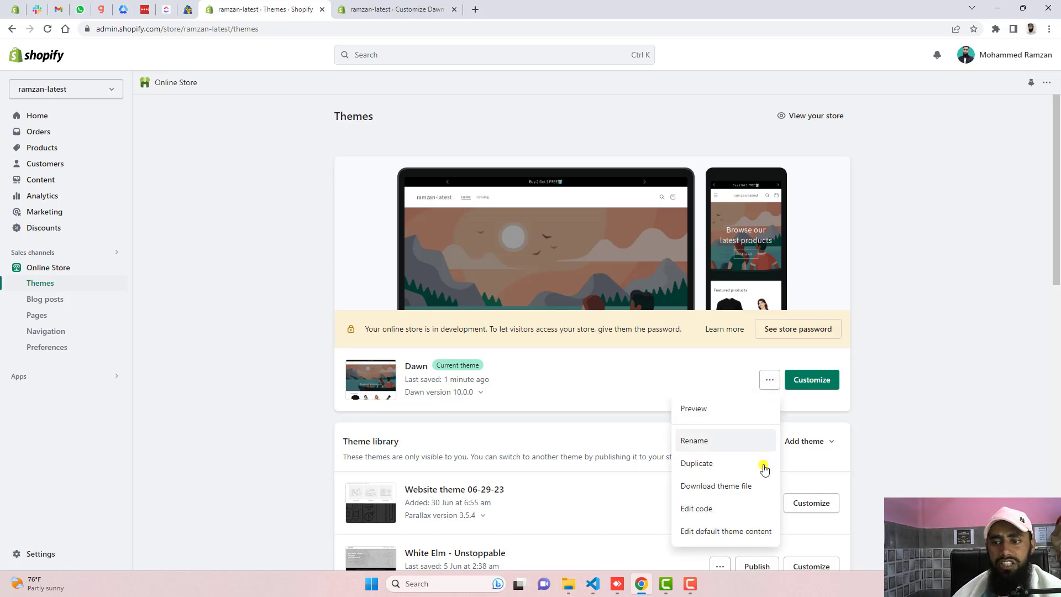
click(699, 507)
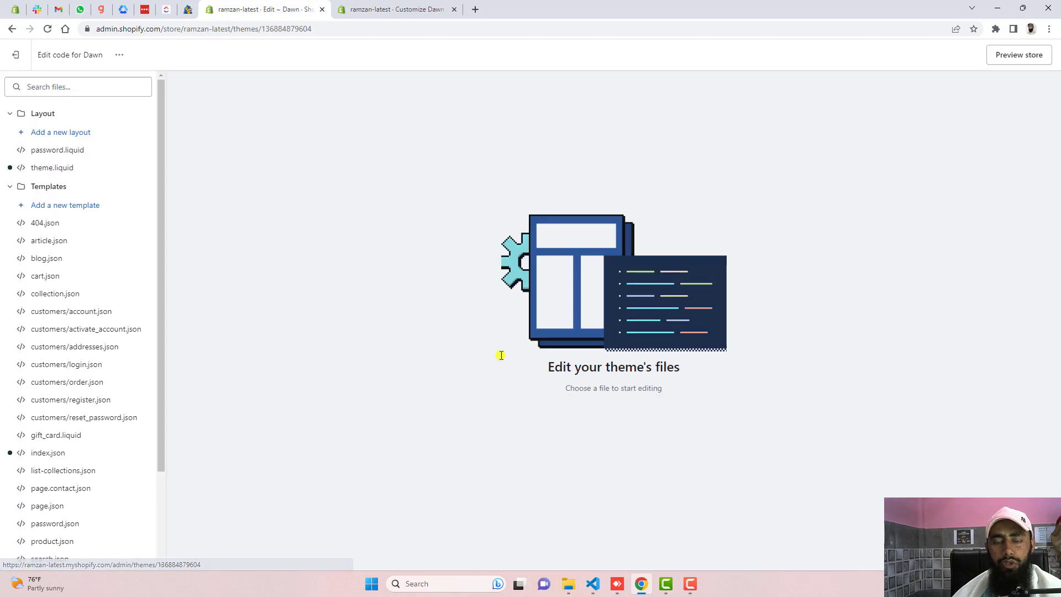
click(57, 116)
click(48, 134)
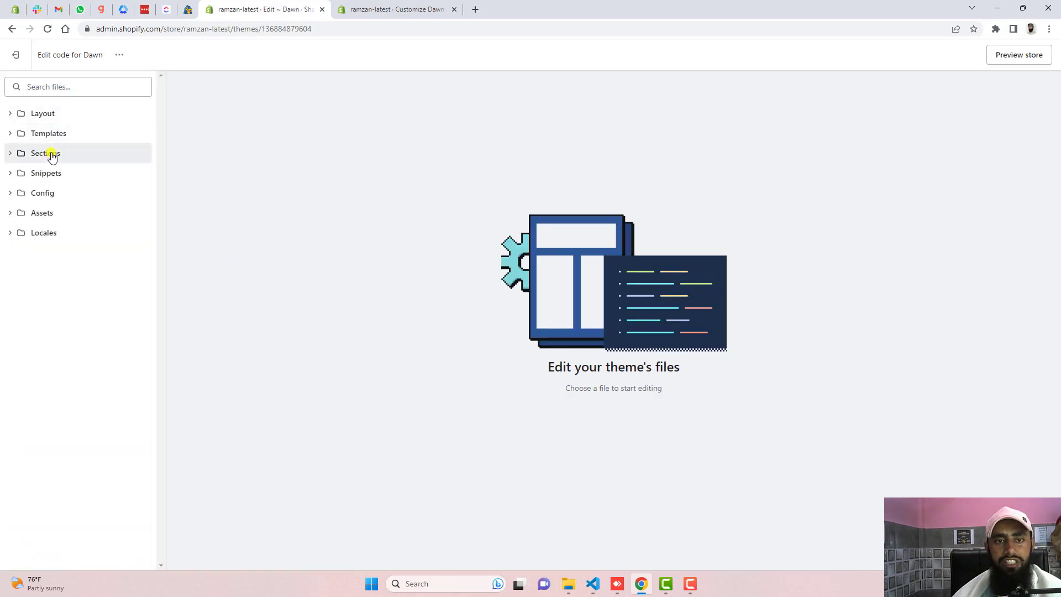
click(51, 156)
scroll(61, 287, down, 10)
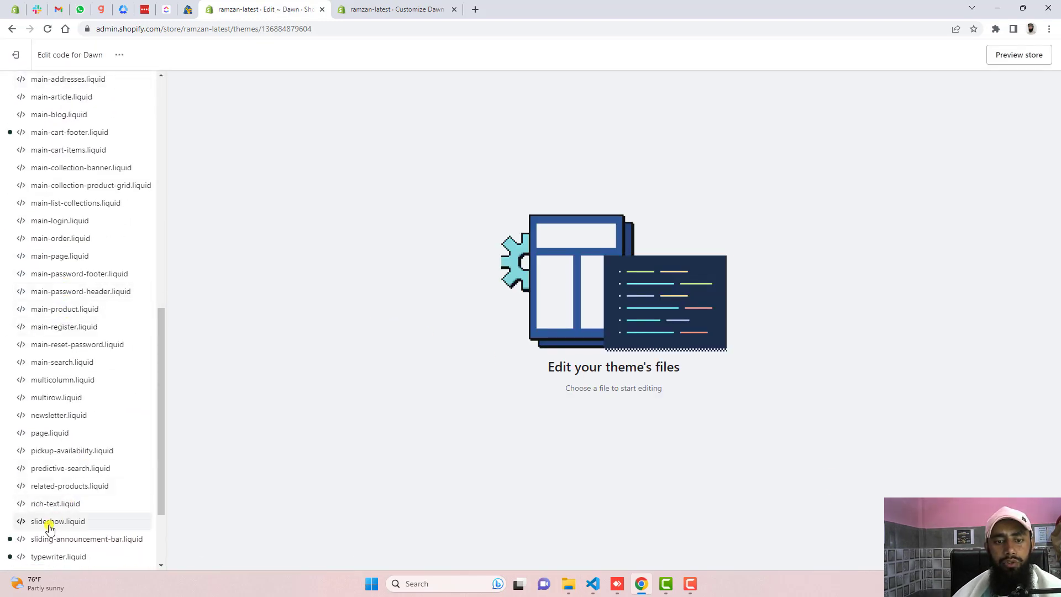
scroll(50, 525, down, 2)
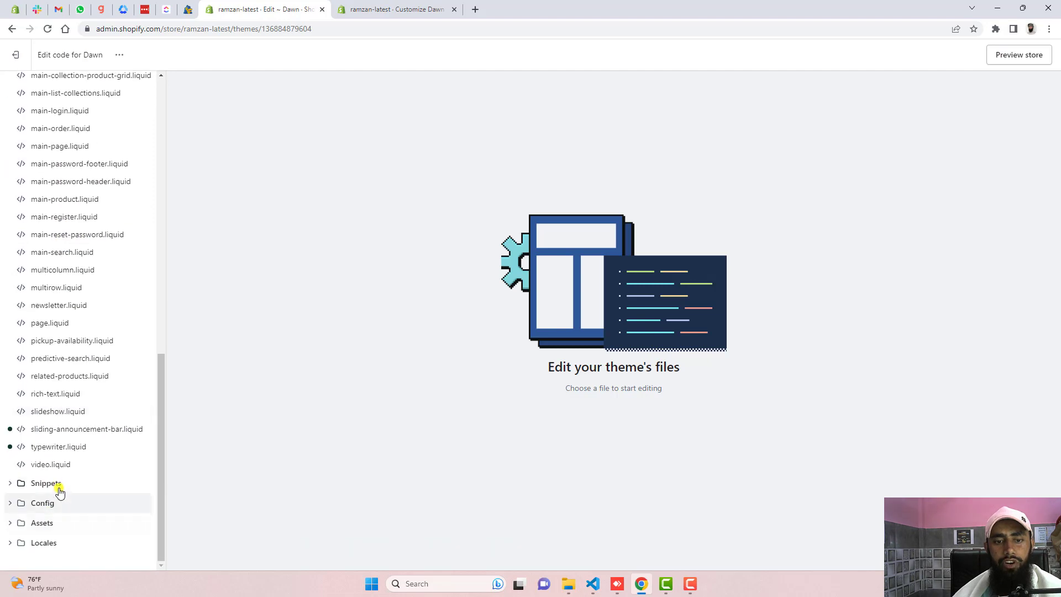
Delete the typewriter.liquid file from the Dawn theme's Sections folder
click(49, 449)
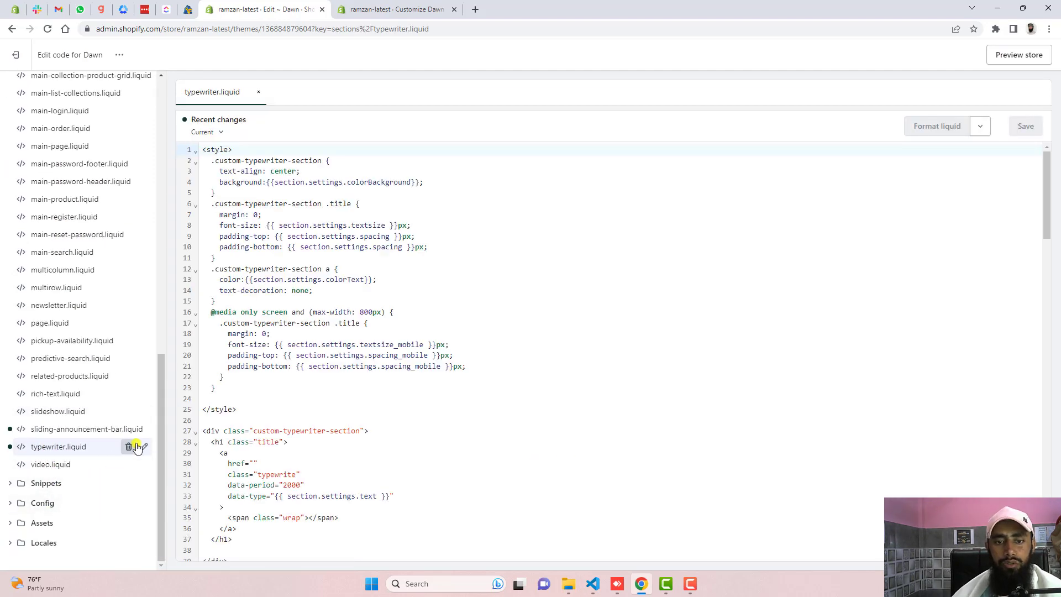
click(129, 447)
click(676, 348)
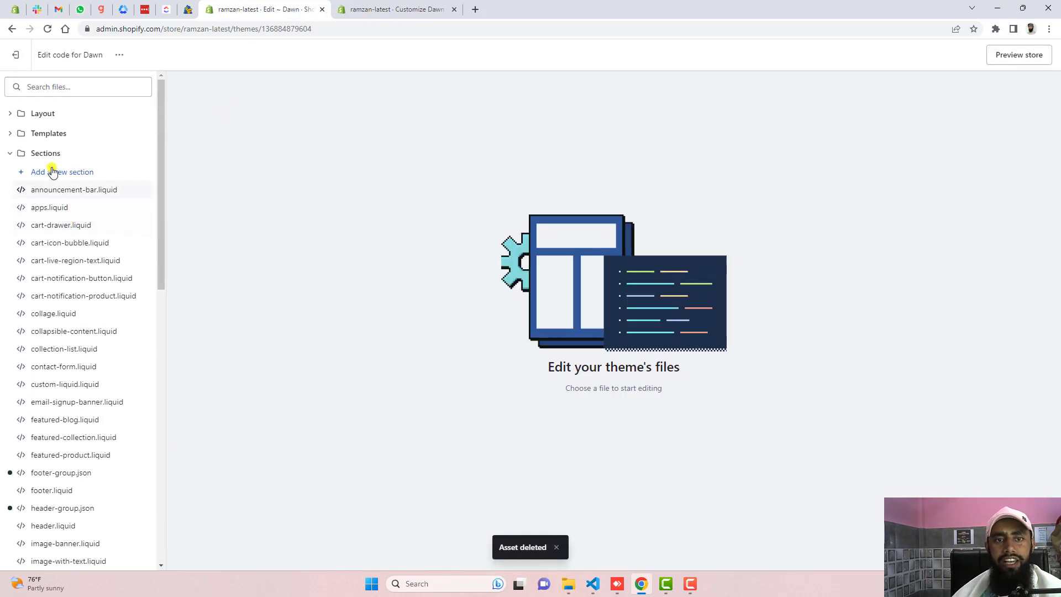
Check the local typewriter code file in VS Code, then return to the Shopify code editor
click(593, 584)
click(386, 229)
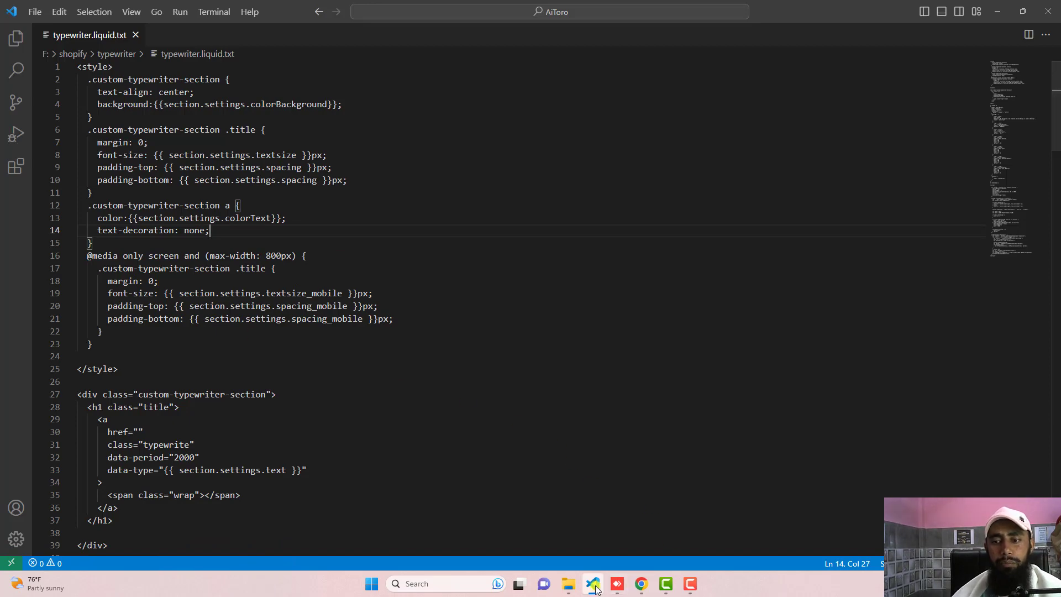
click(641, 585)
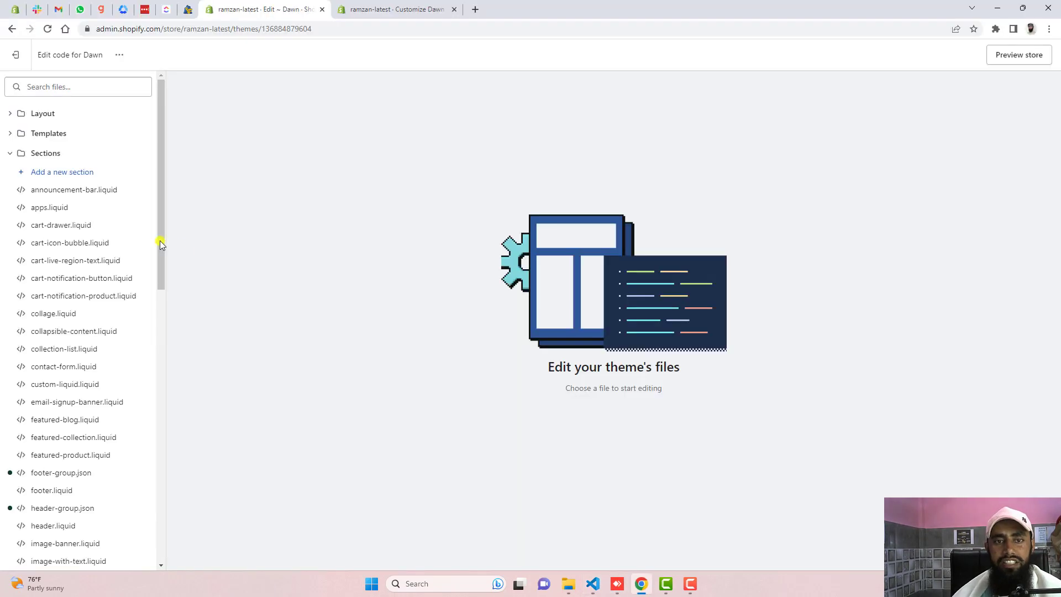
Create a new section file named typewriter.liquid and erase all its default starter code
click(70, 173)
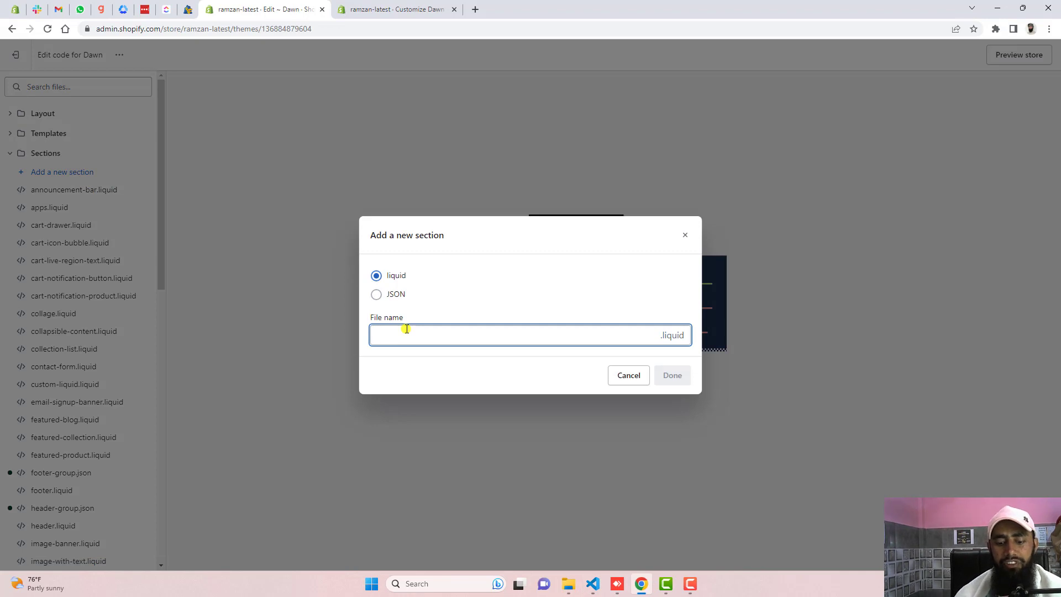
text(type)
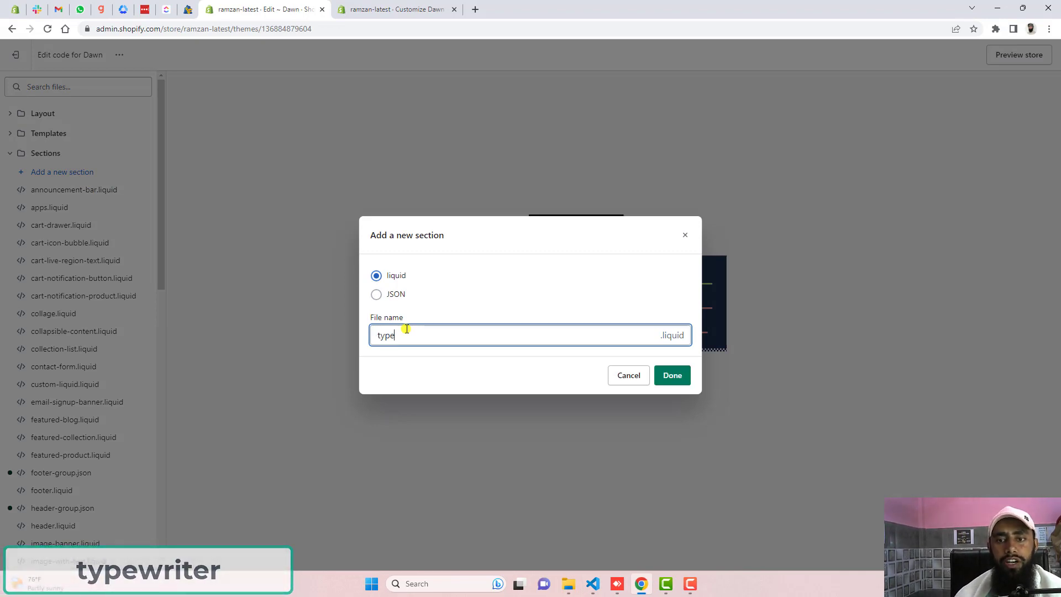
text(writer)
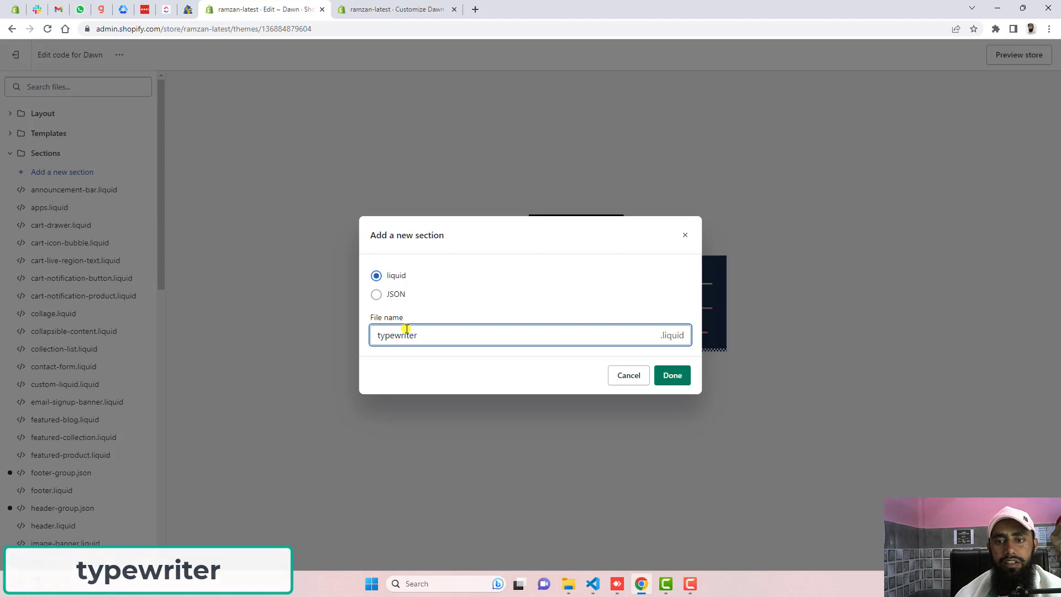
key(Return)
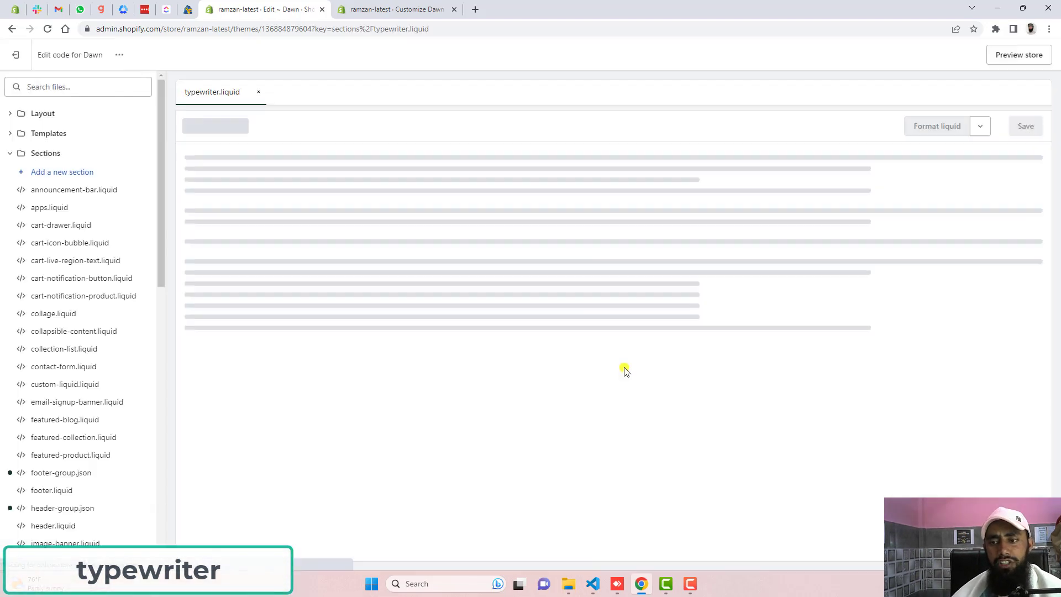
click(329, 273)
key(ctrl+a)
key(BackSpace)
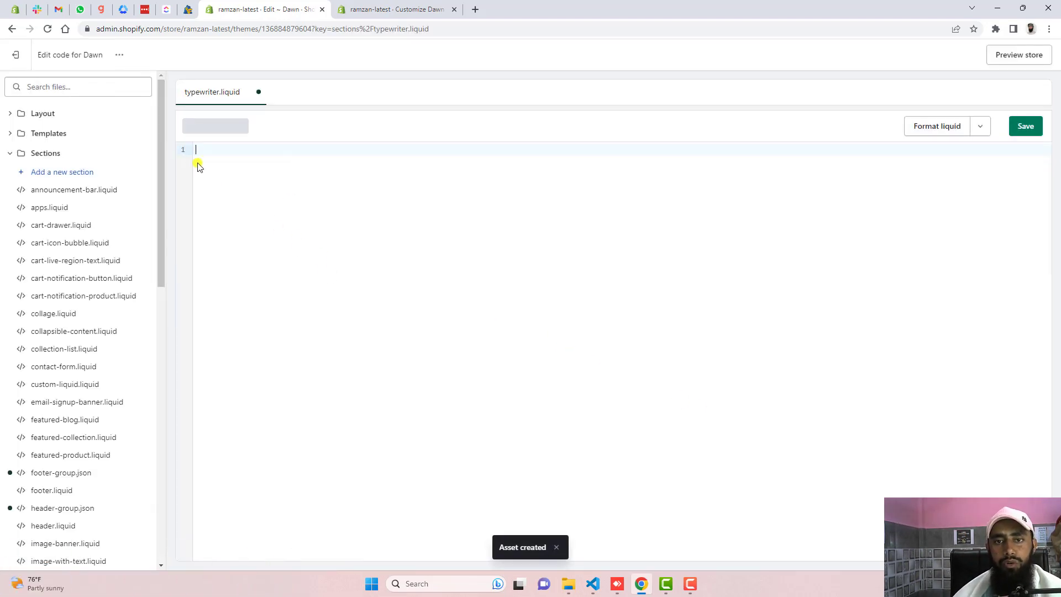
Copy the full VS Code typewriter code into typewriter.liquid and reload the theme customizer
click(602, 581)
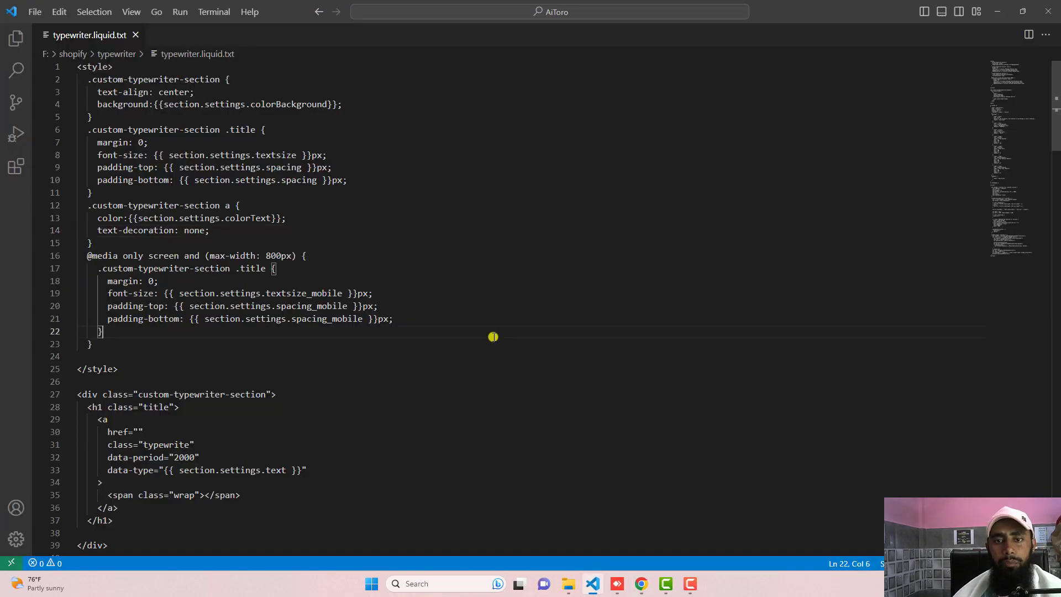
key(ctrl+a)
key(ctrl+c)
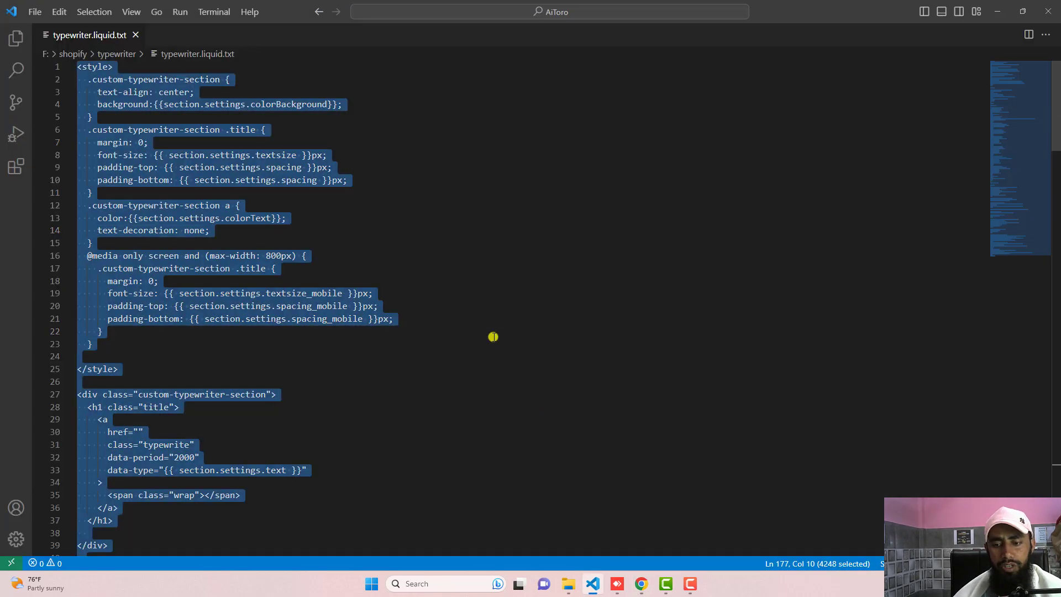
click(645, 589)
key(ctrl+v)
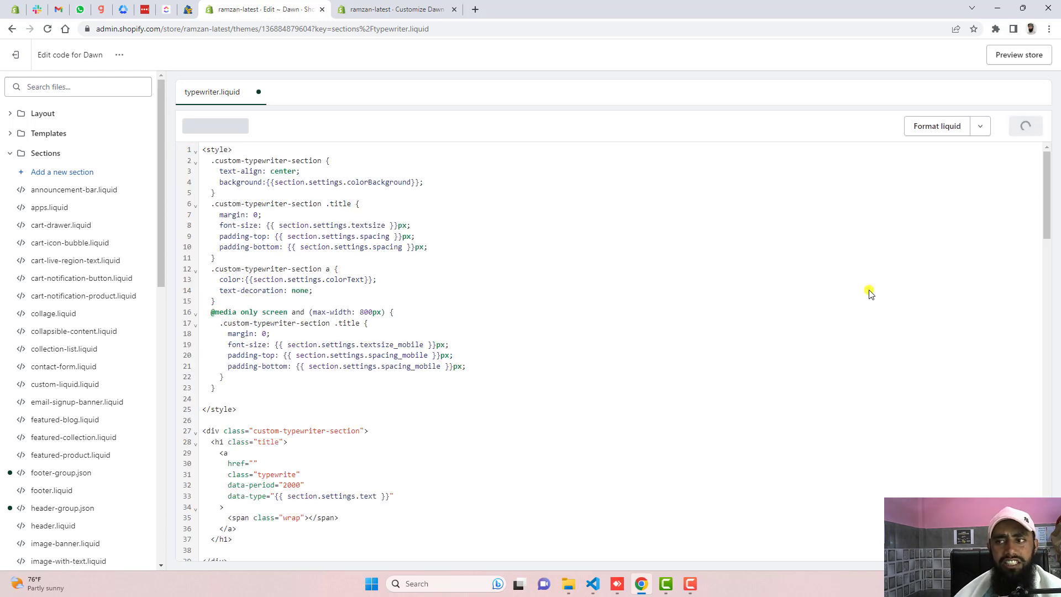
click(395, 9)
key(F5)
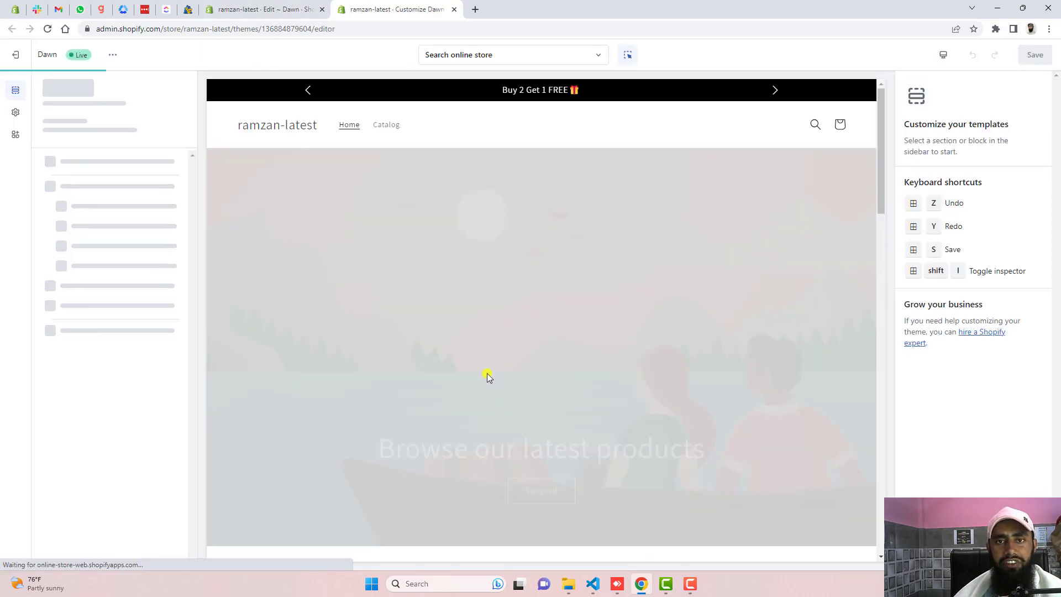
Add a Type Writer section below Image with text, save, and set Text Spacing to 55
scroll(410, 381, down, 10)
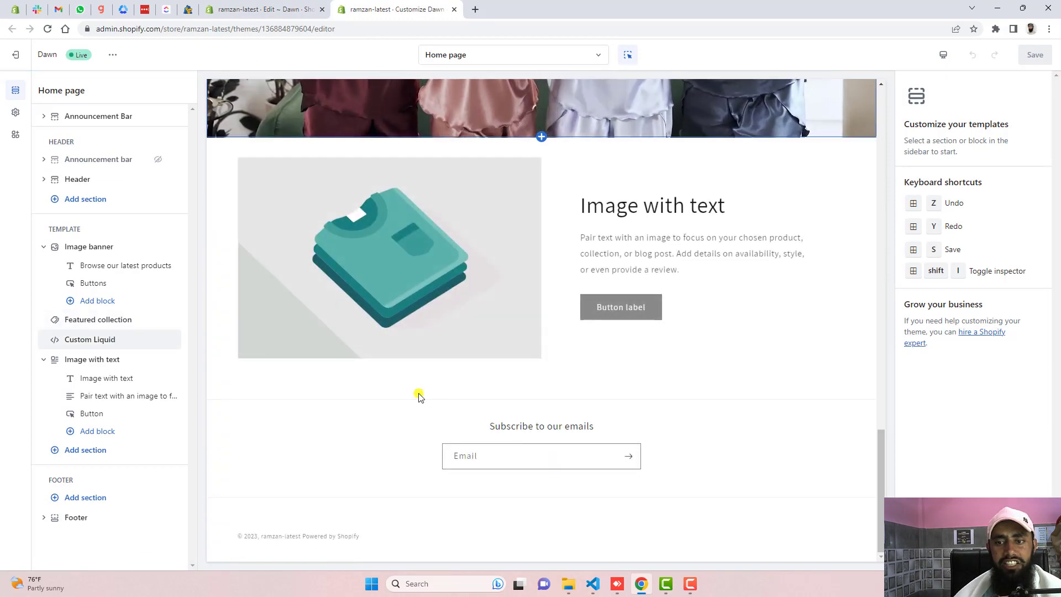
click(65, 451)
scroll(248, 470, down, 5)
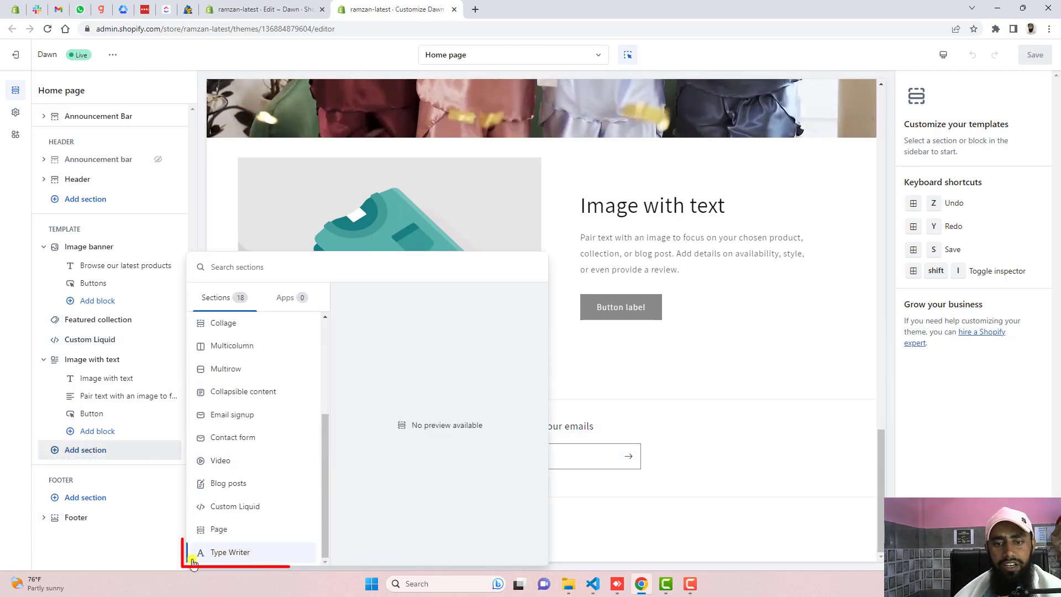
click(230, 553)
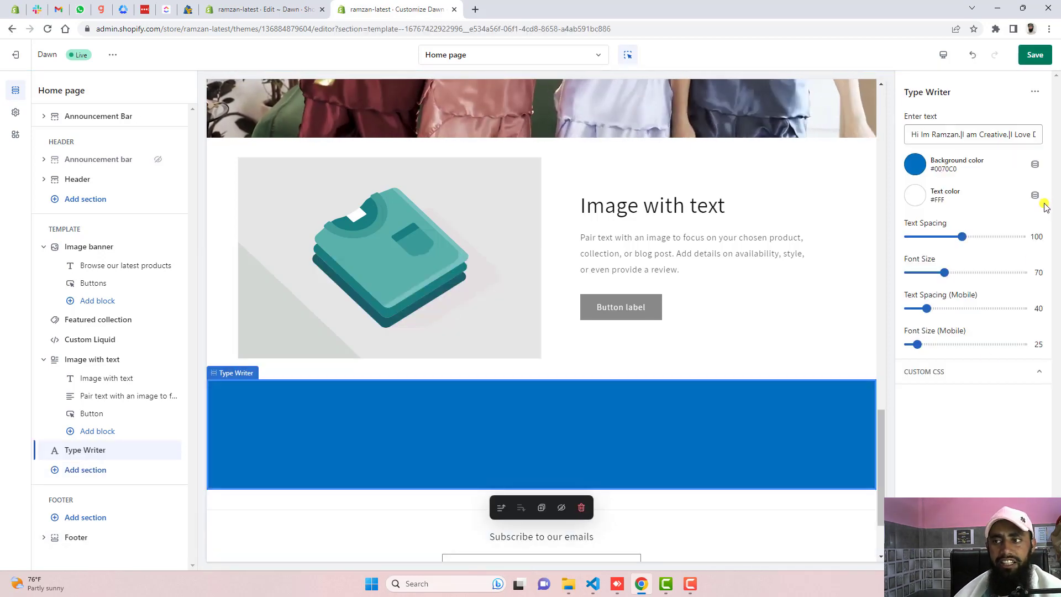
click(1035, 55)
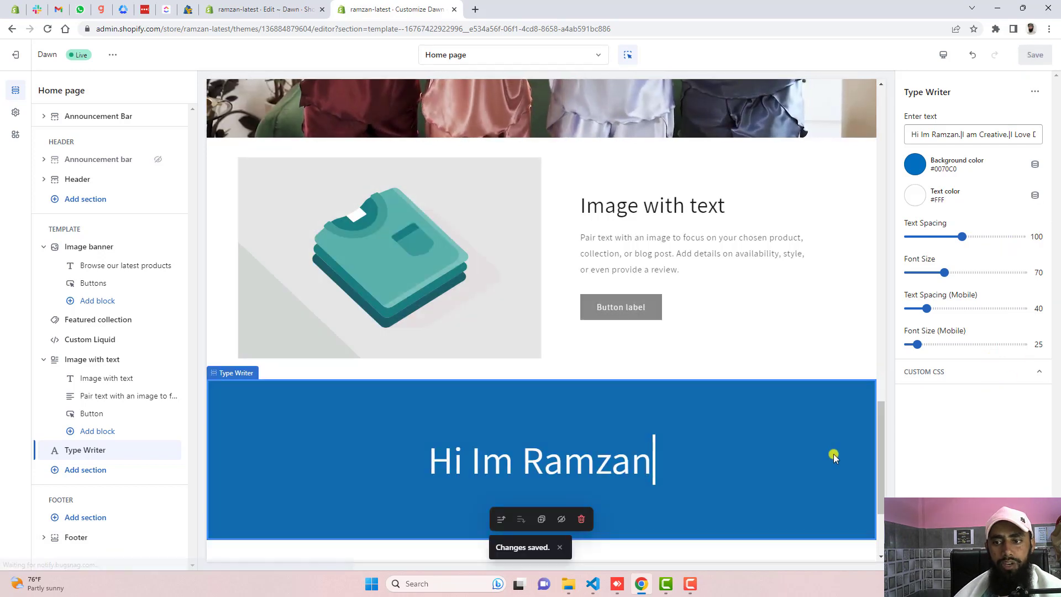
scroll(663, 403, down, 3)
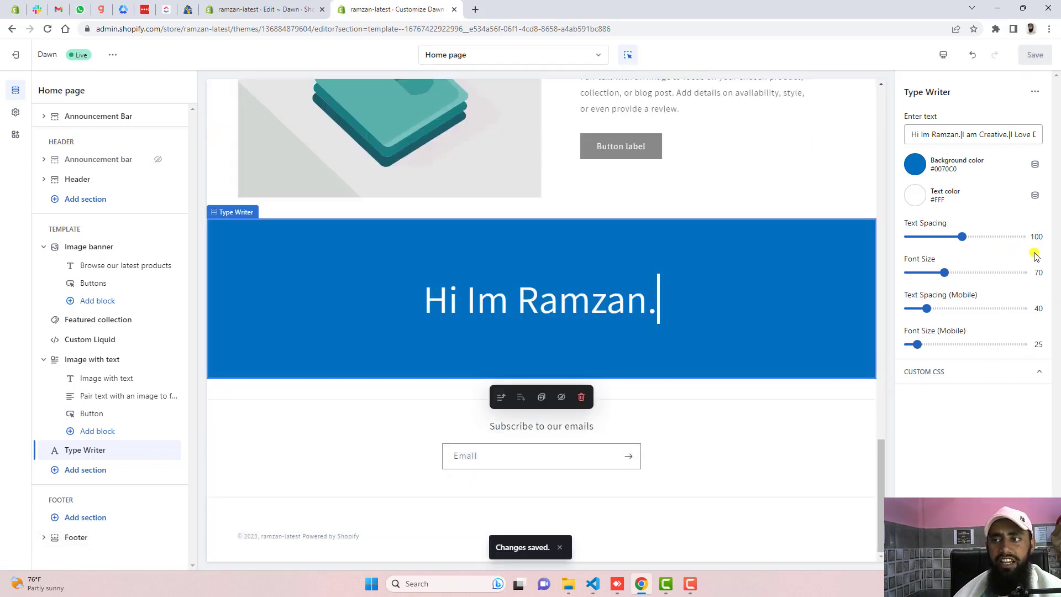
click(939, 236)
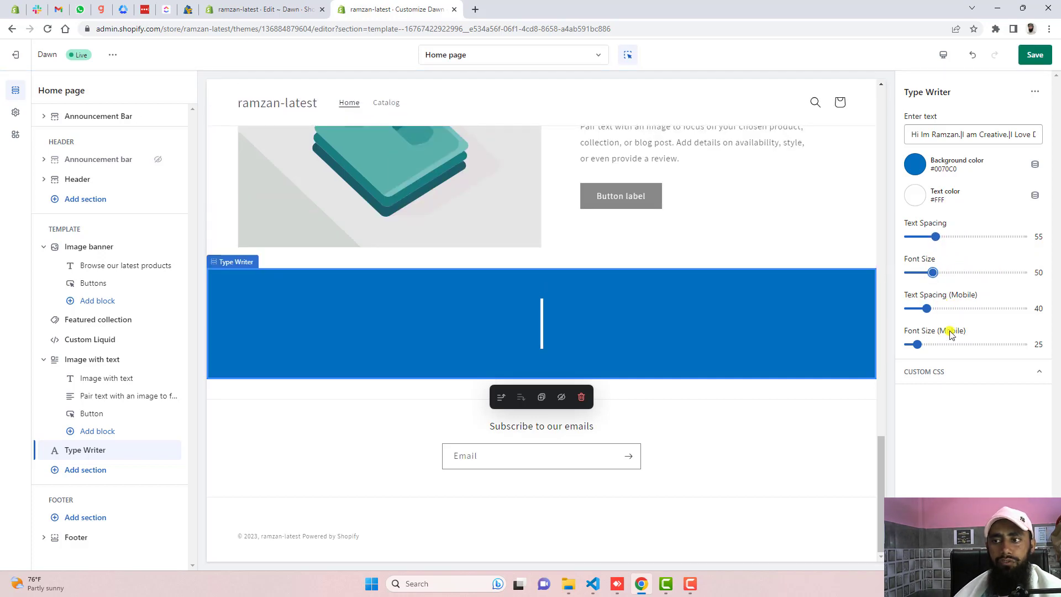
Give the Type Writer section a black #000000 background, save, and open the preview-size menu
click(914, 164)
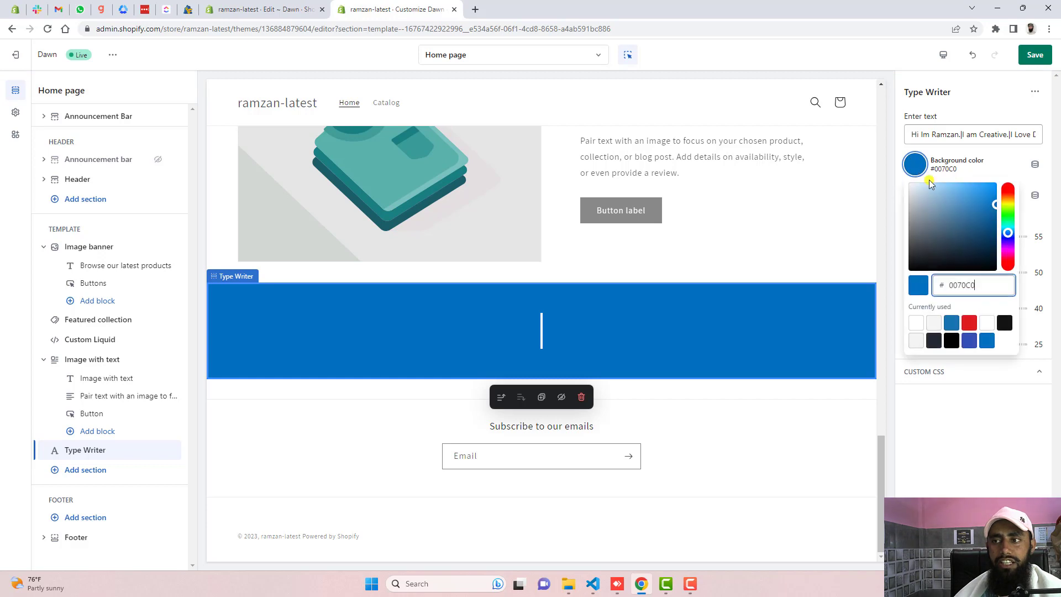
drag(948, 216, 900, 284)
click(956, 445)
key(ctrl+s)
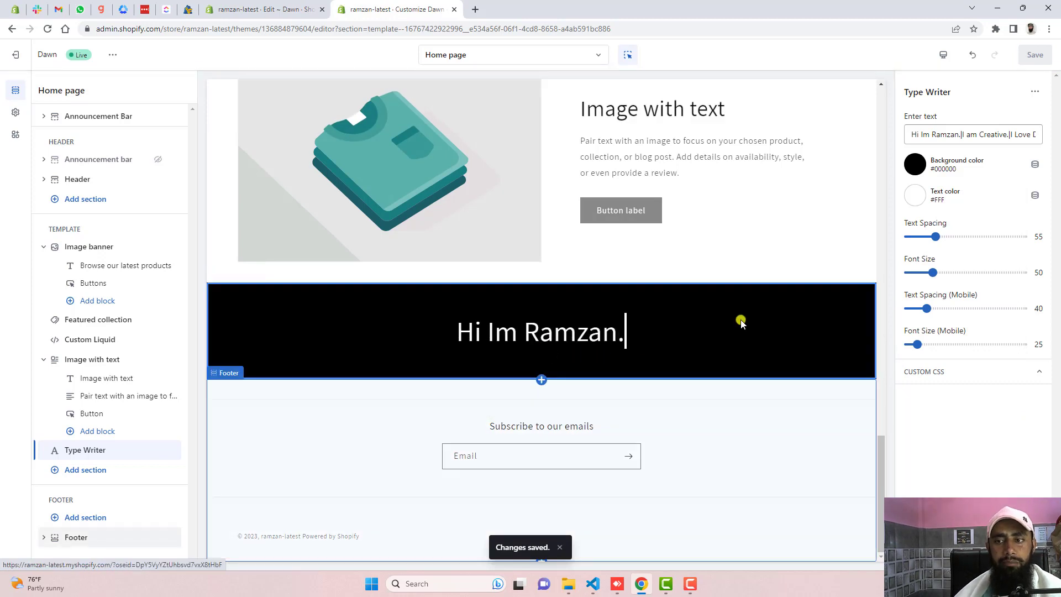
click(942, 55)
Preview at mobile width and change the Type Writer background to red #FF0000, saving
click(966, 104)
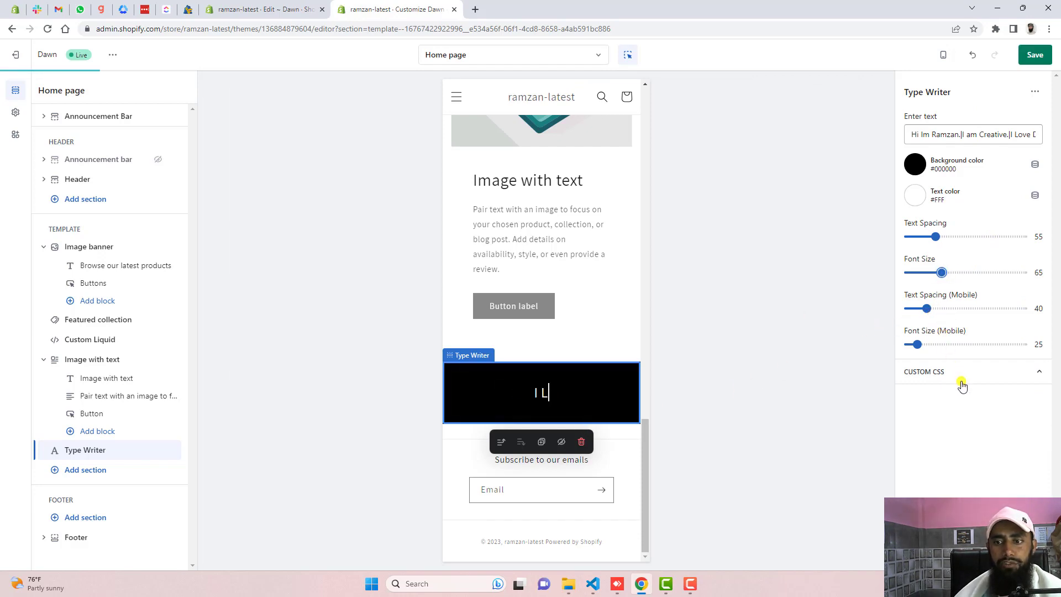
click(918, 164)
click(990, 178)
key(ctrl+s)
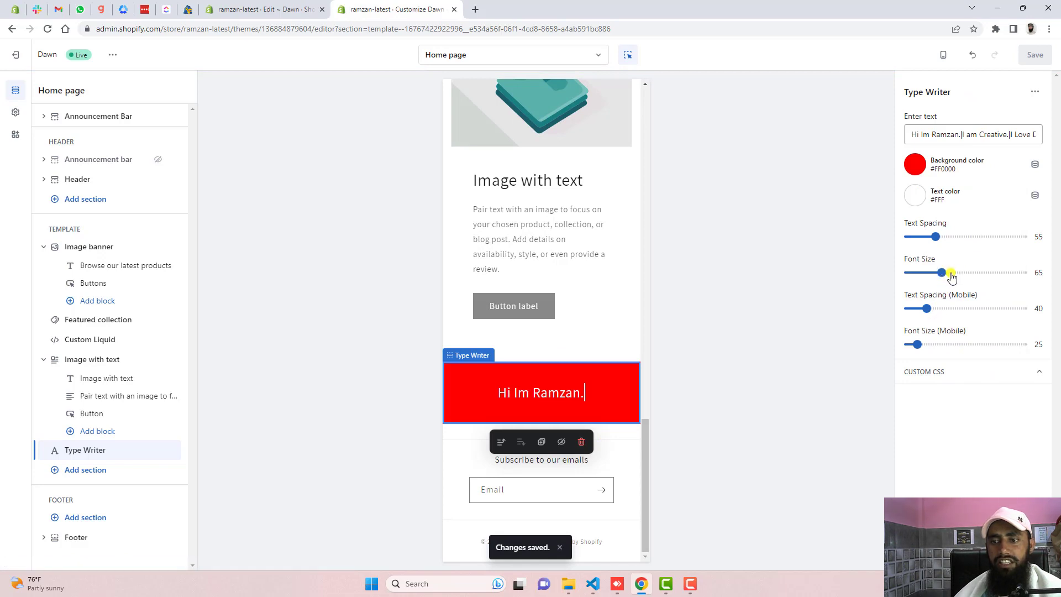
Save the Font Size of 80 and switch the preview back to desktop width
key(ctrl+s)
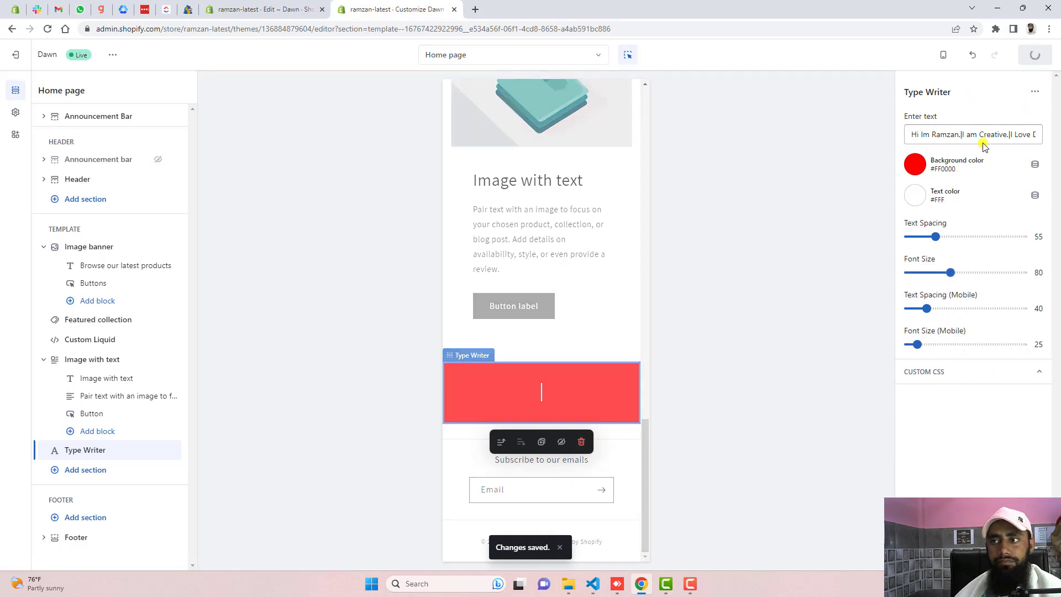
click(947, 54)
click(962, 83)
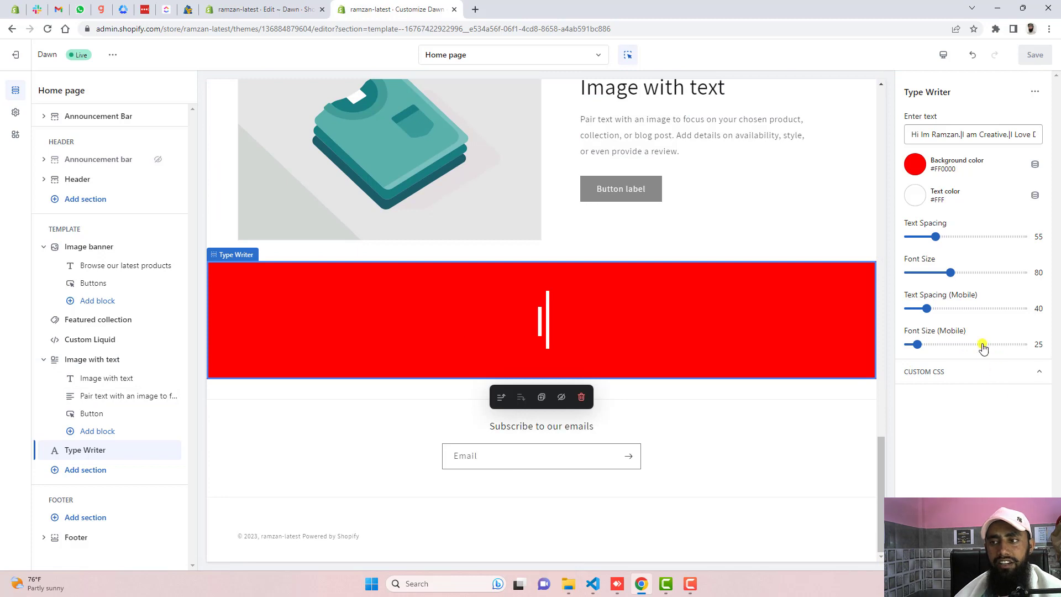
Set Type Writer Font Size to 55 and Font Size (Mobile) to 50, then save
click(934, 274)
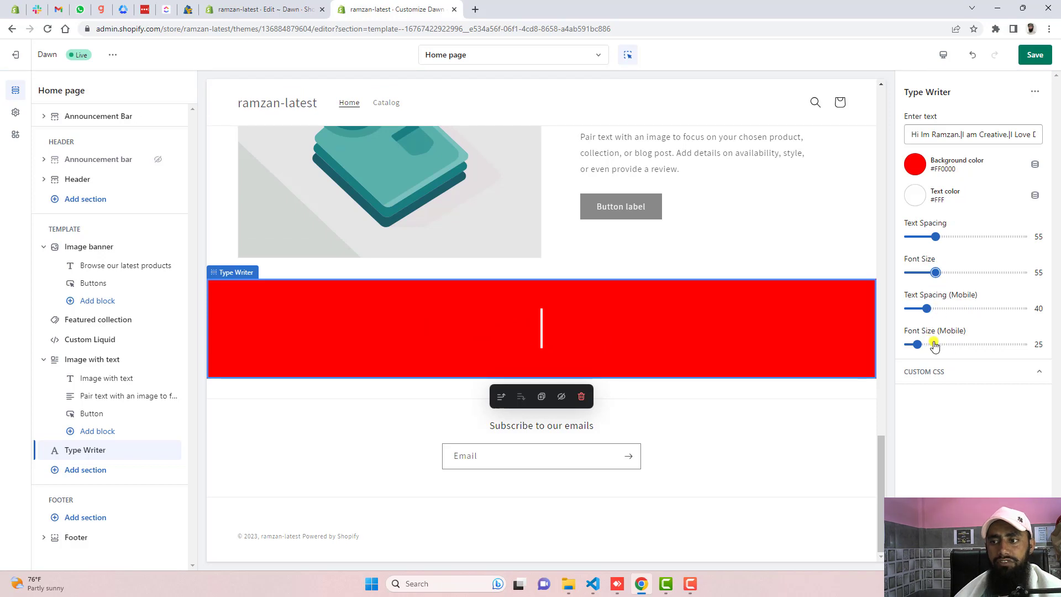
click(1035, 54)
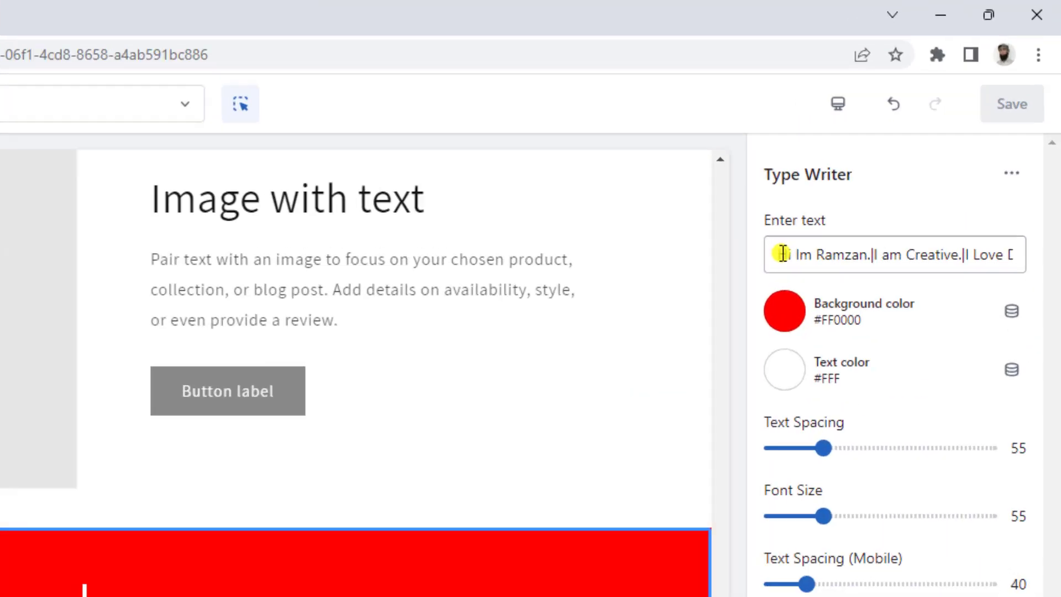
Replace the Type Writer text with a 'Hello I am' name phrase and '|I am Creative', then save
drag(914, 135, 1049, 134)
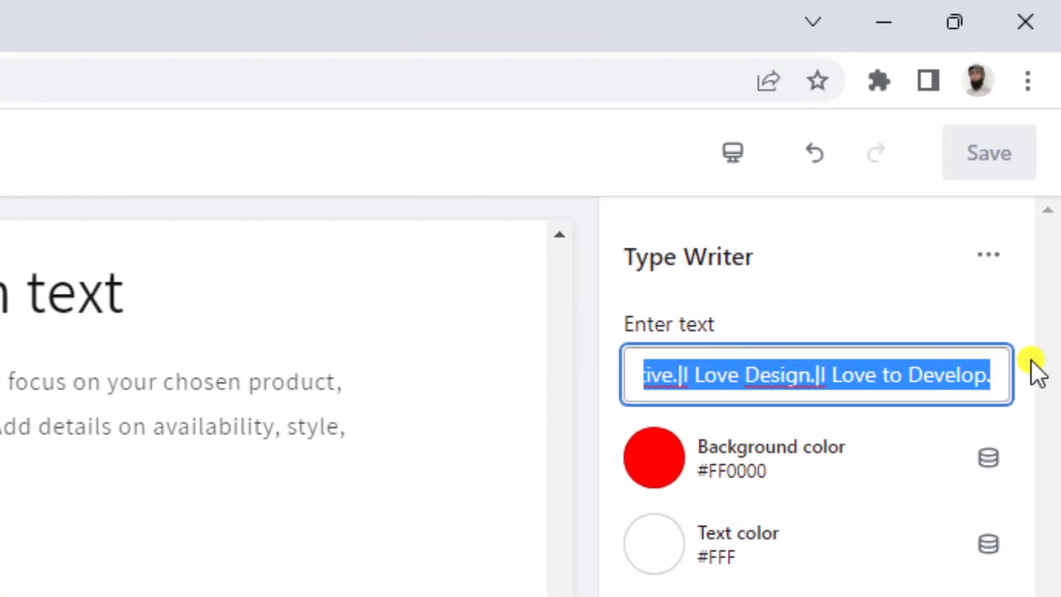
key(BackSpace)
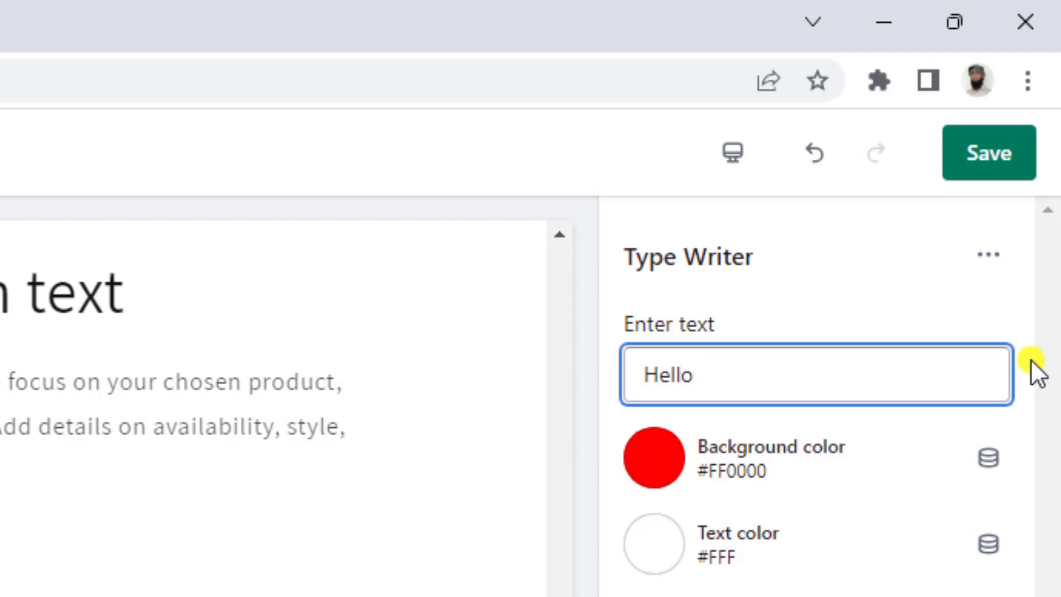
text(Hello I am Ramzan)
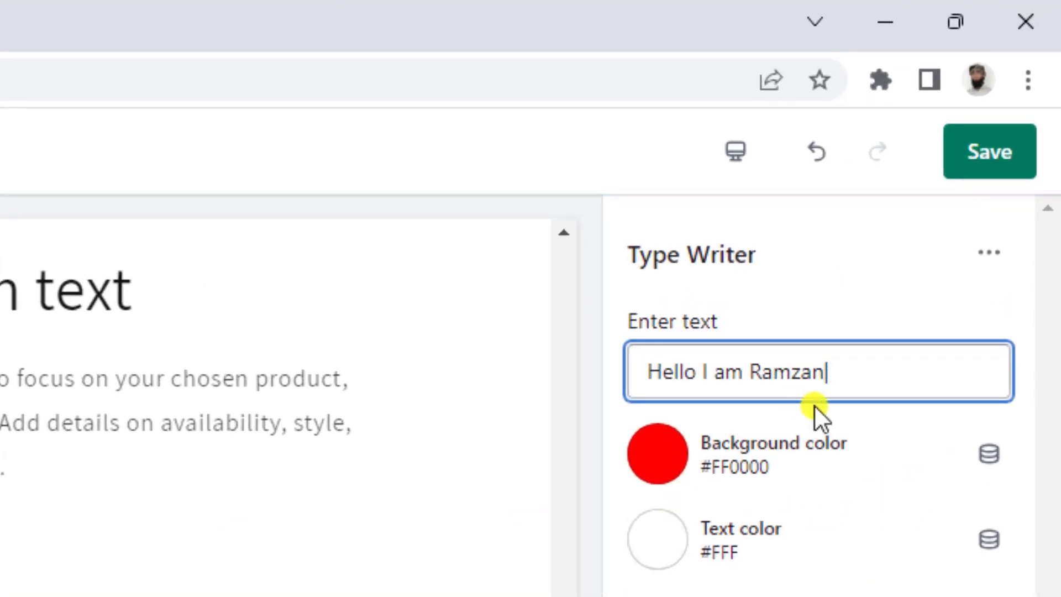
drag(828, 372, 822, 372)
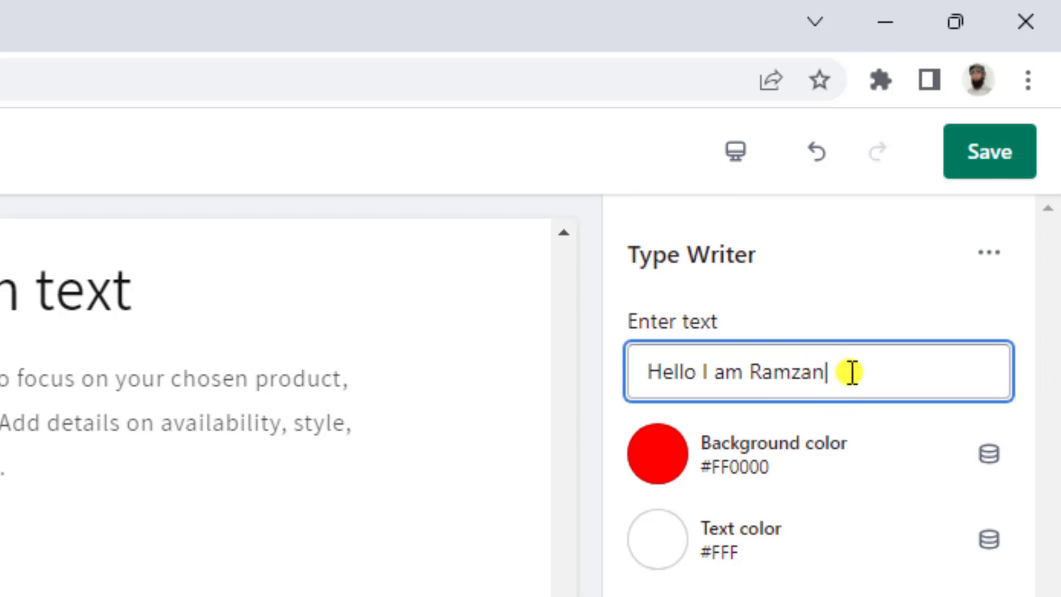
text(|I am Creative)
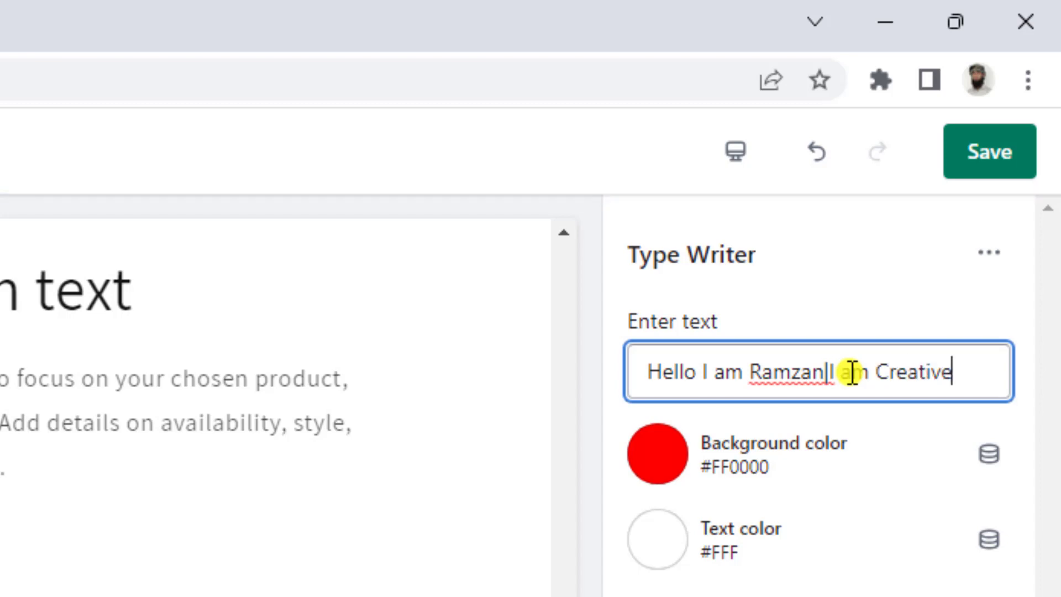
click(1021, 155)
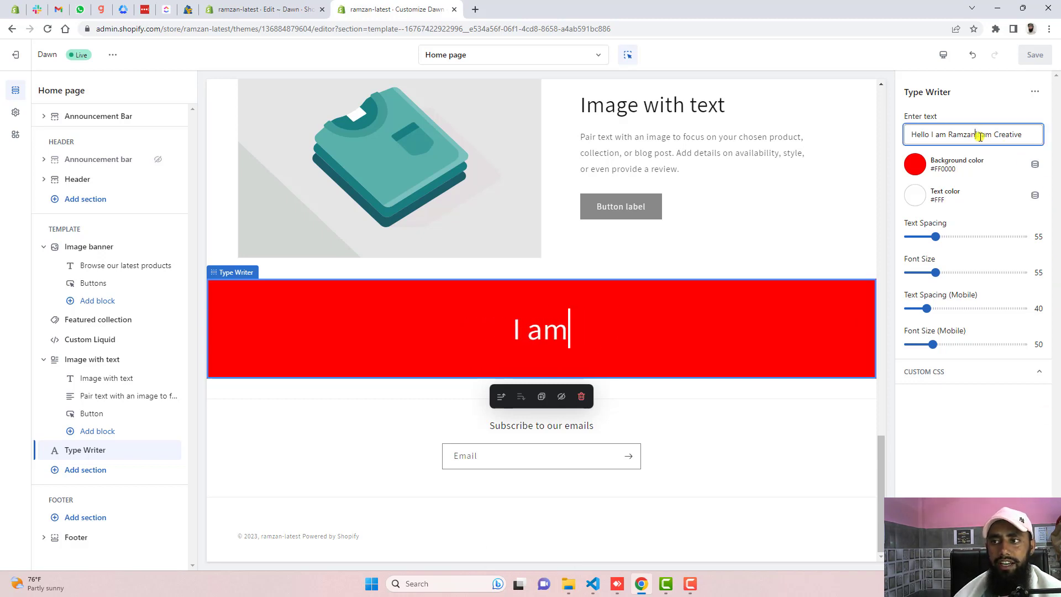
Set the phrases to 'Hello I am Ramzan.', 'I am Creative.', 'Subscribe my Channel' and save
text(,)
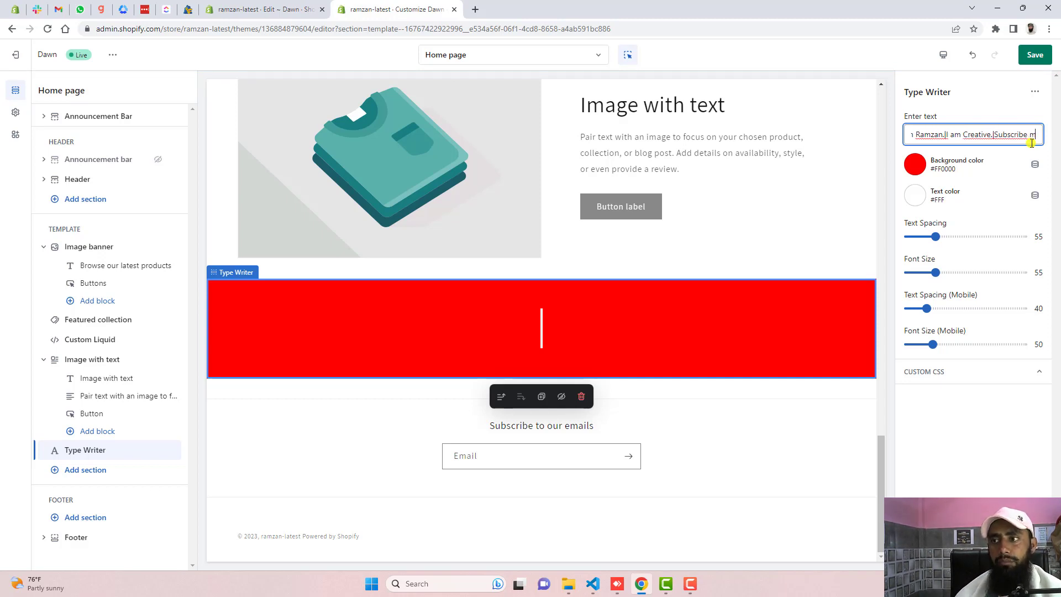
key(ctrl+s)
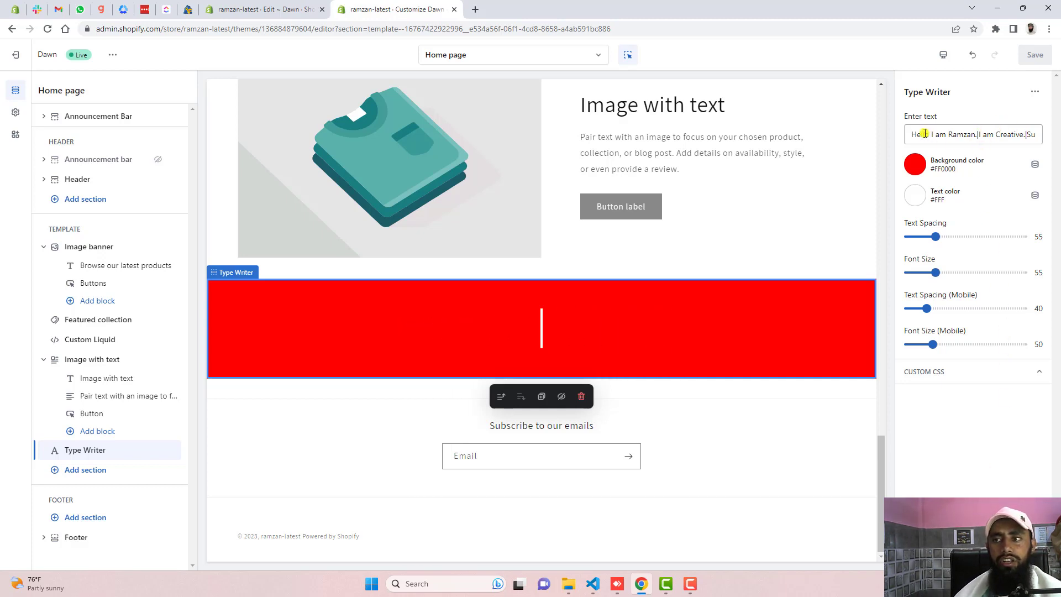
key(ctrl+a)
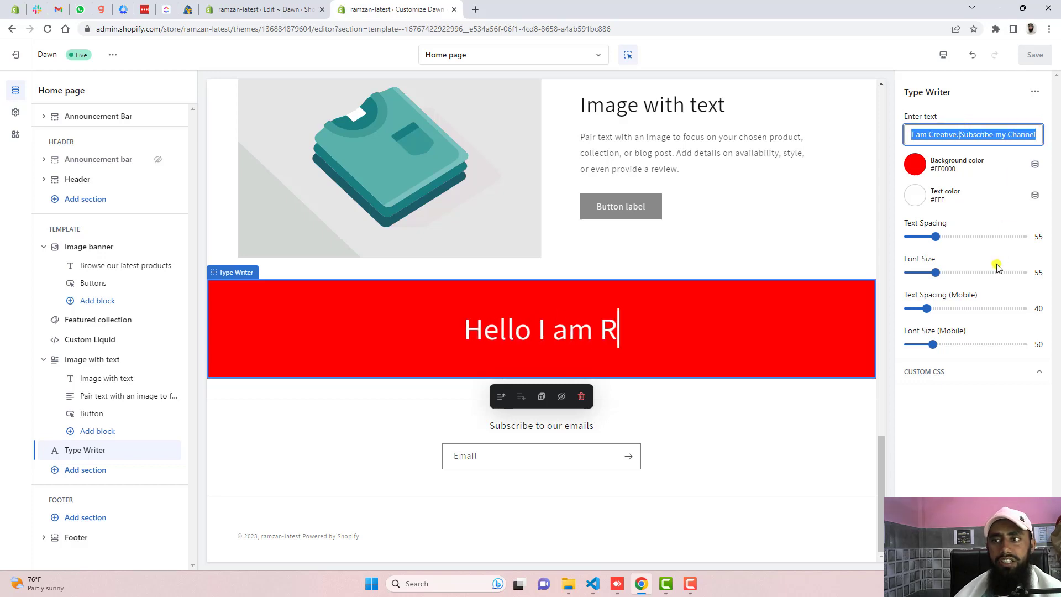
Check the storefront home page in the DevTools mobile view, then return to full width
click(286, 7)
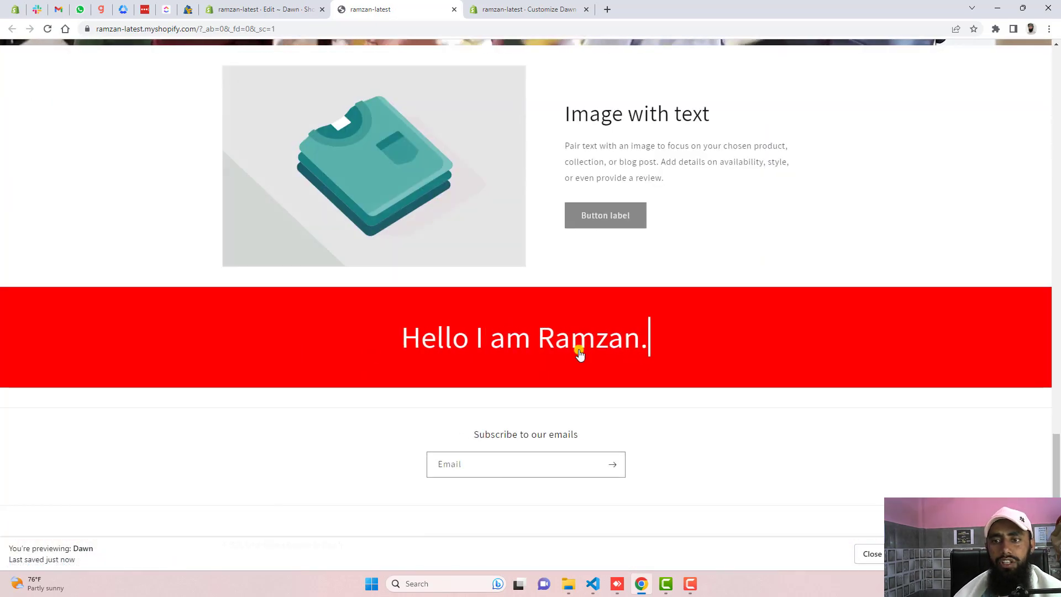
right_click(593, 286)
click(649, 494)
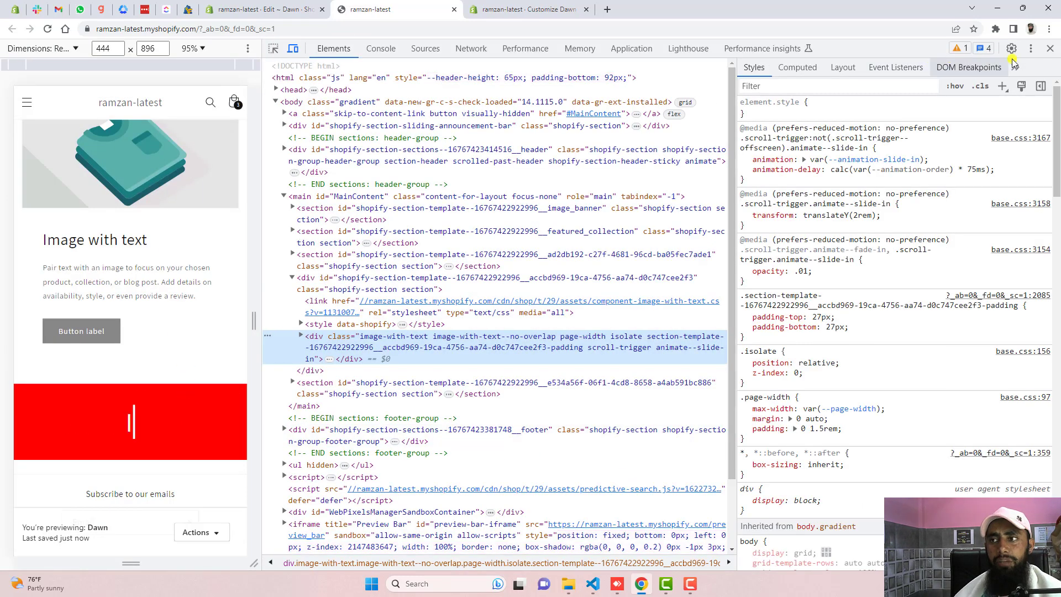
key(F12)
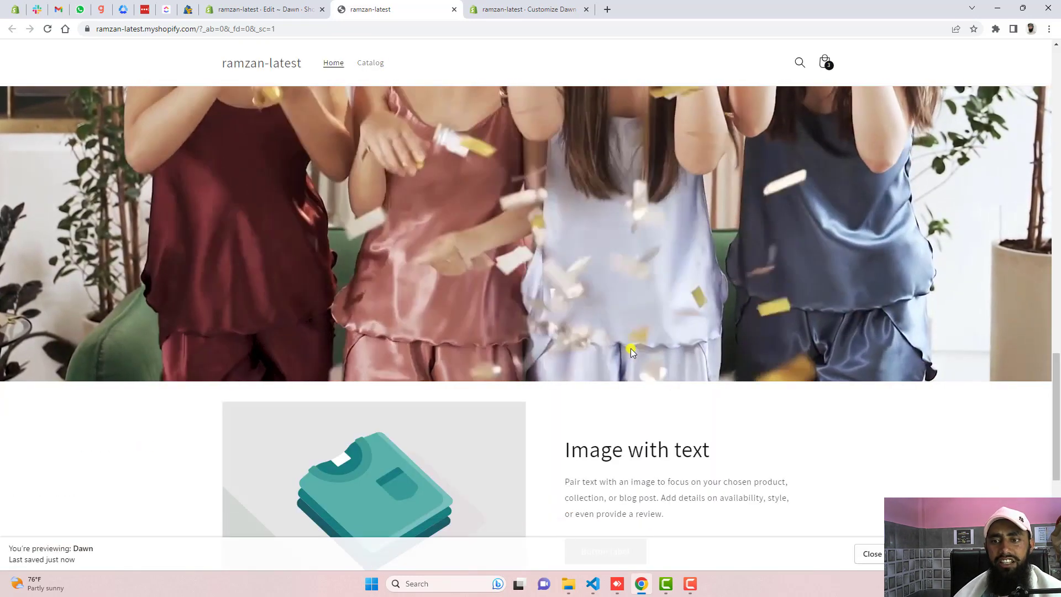
Scroll the desktop storefront to watch the red Type Writer banner cycle its phrases
scroll(627, 346, up, 3)
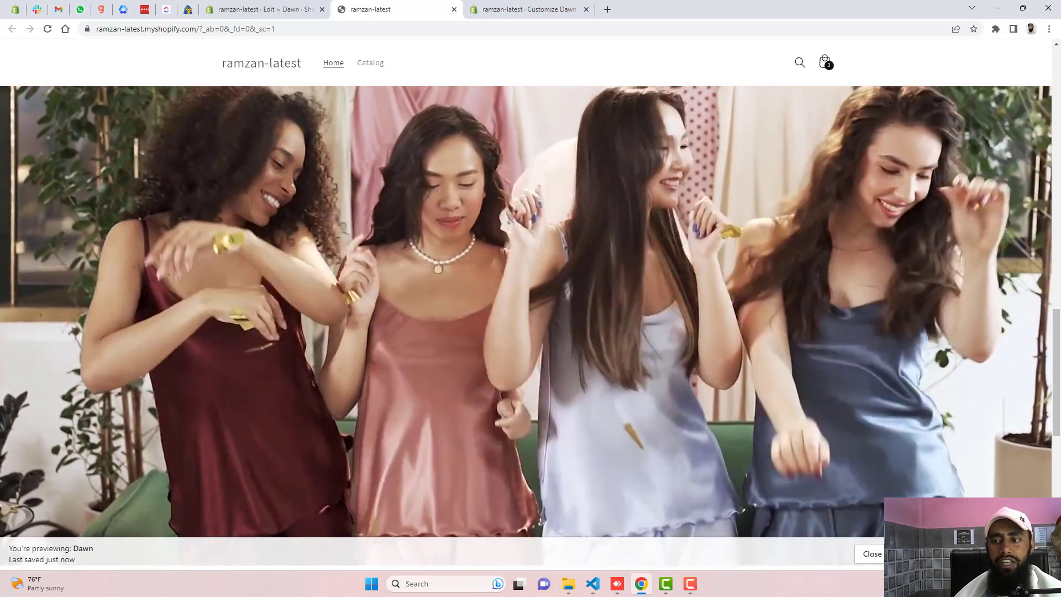
scroll(454, 350, down, 3)
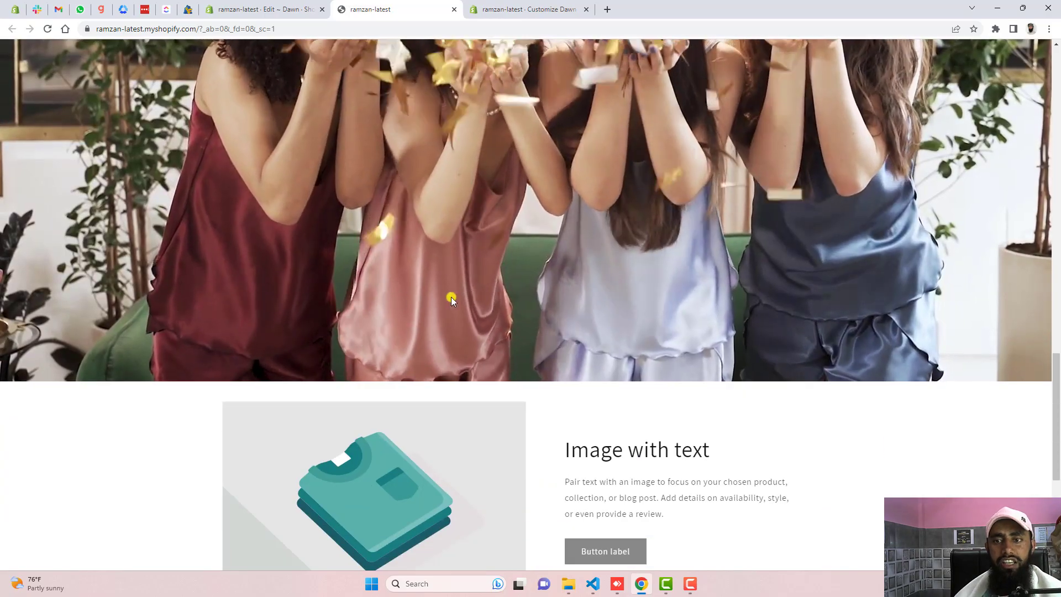
scroll(553, 276, up, 3)
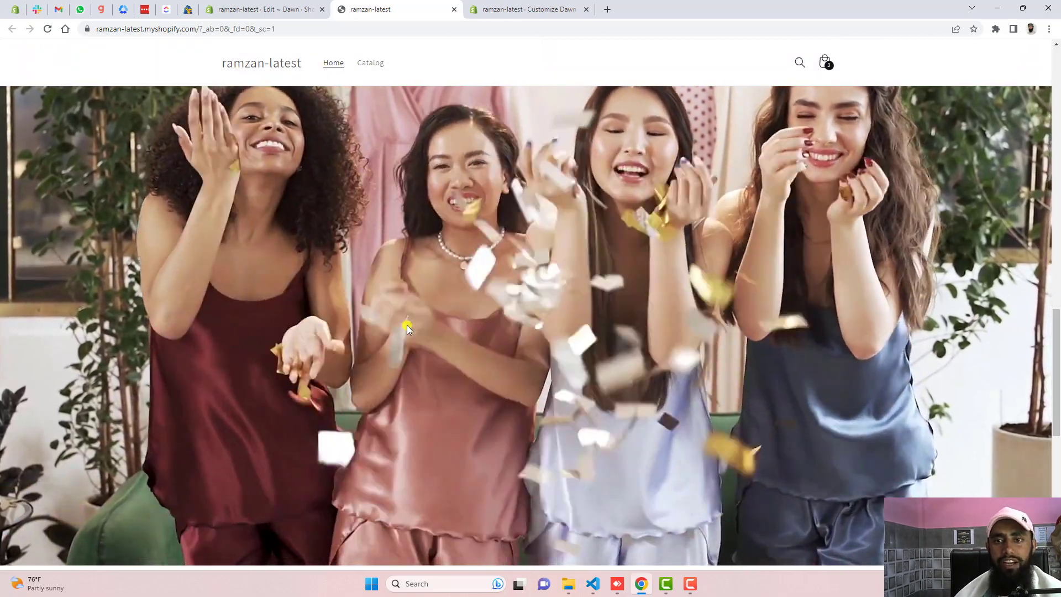
scroll(386, 325, up, 15)
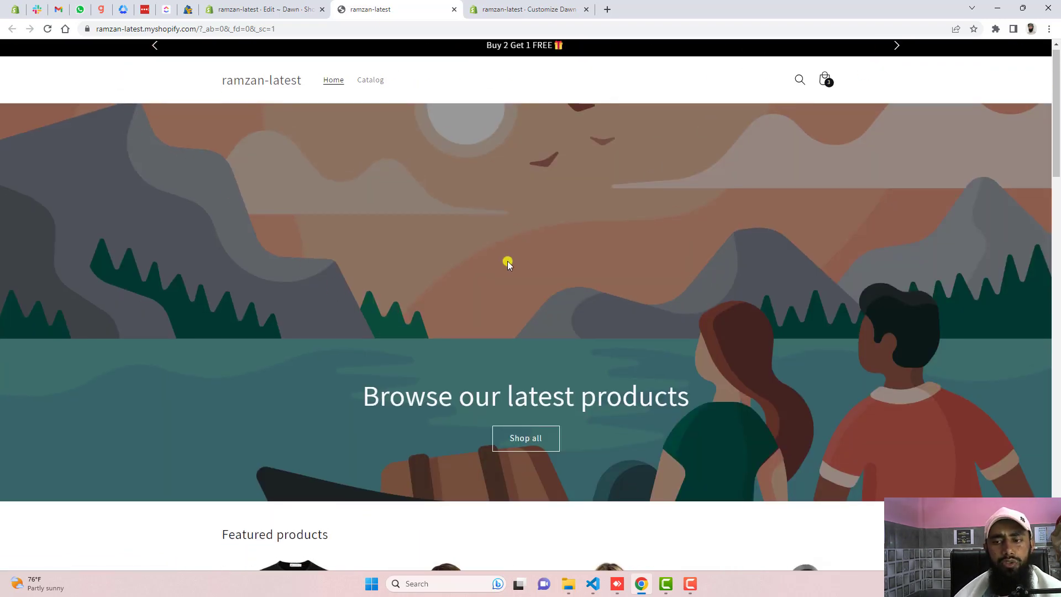
scroll(504, 263, down, 20)
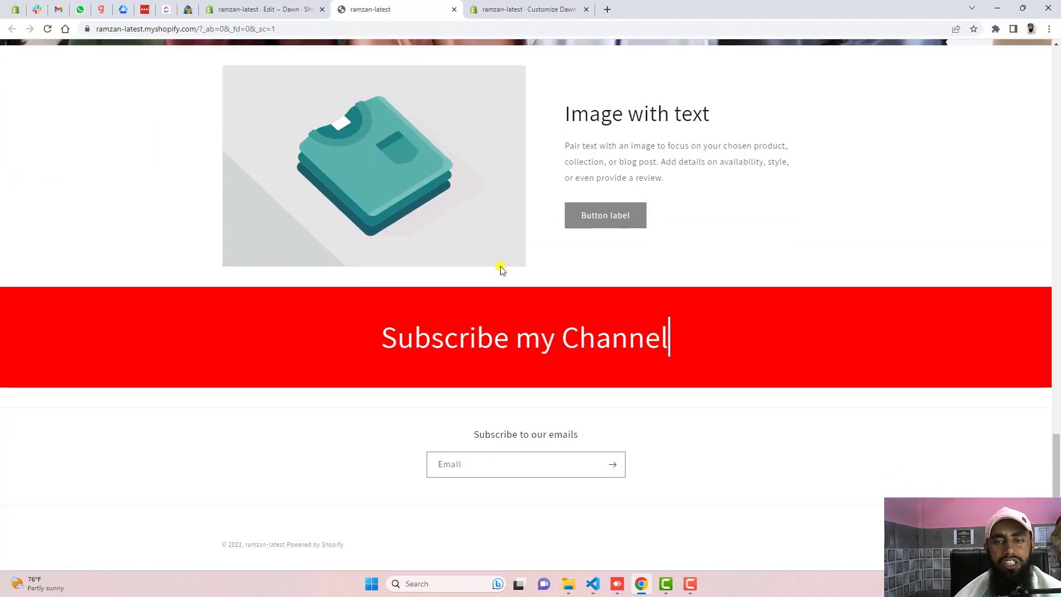